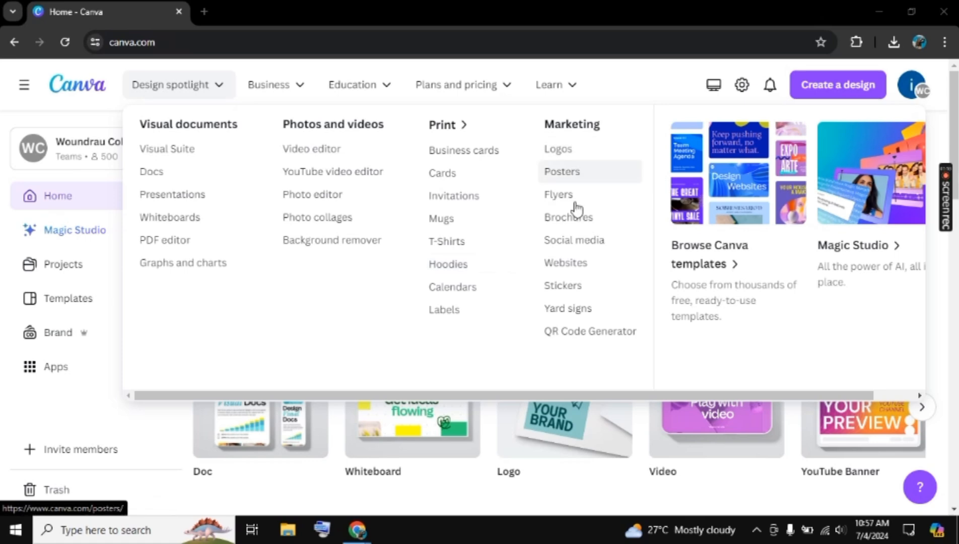
Create a new Canva website design and search the website templates for "bakery website".
left_click(569, 267)
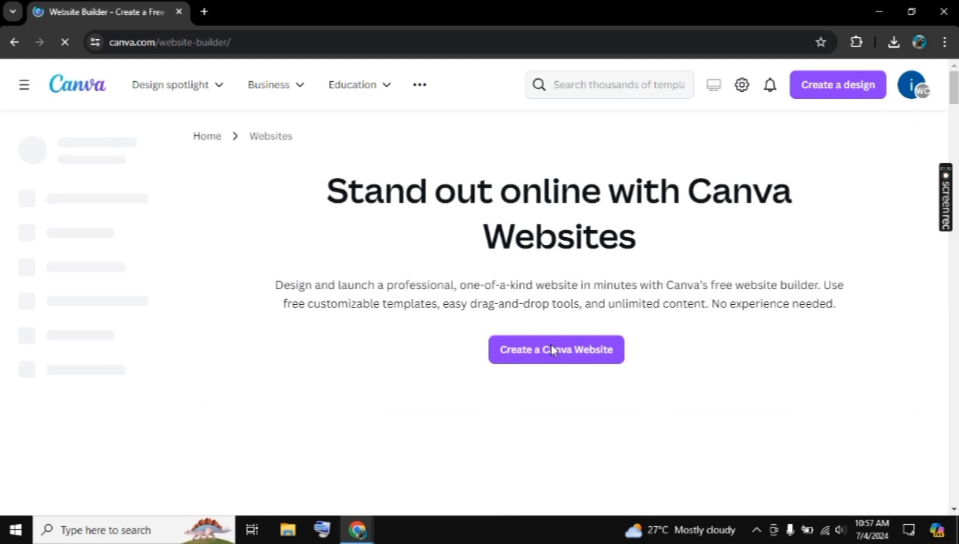
left_click(571, 349)
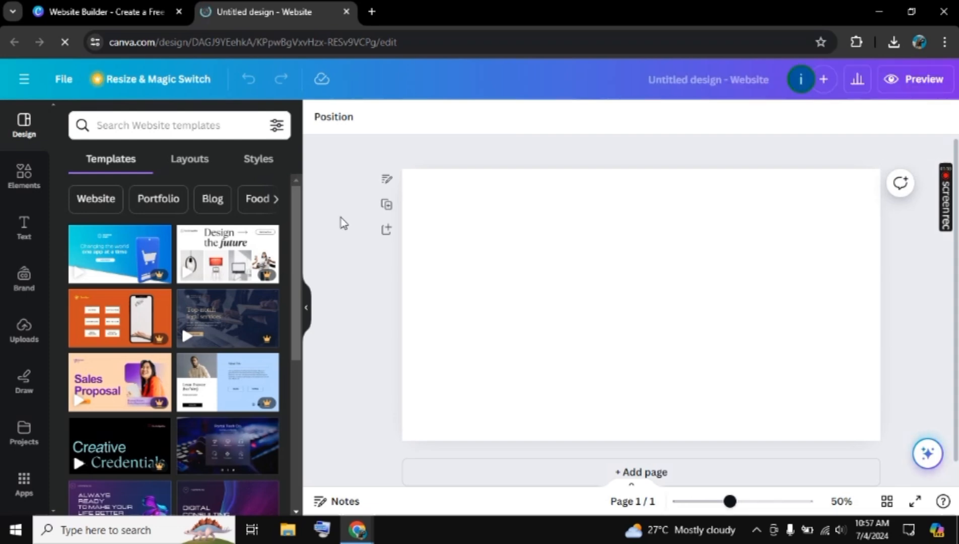
left_click(204, 129)
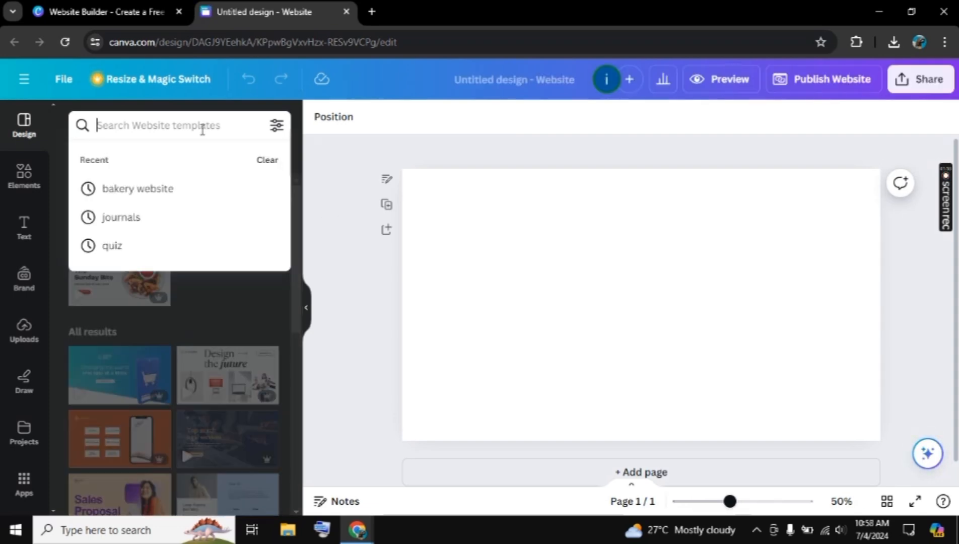
type("bake")
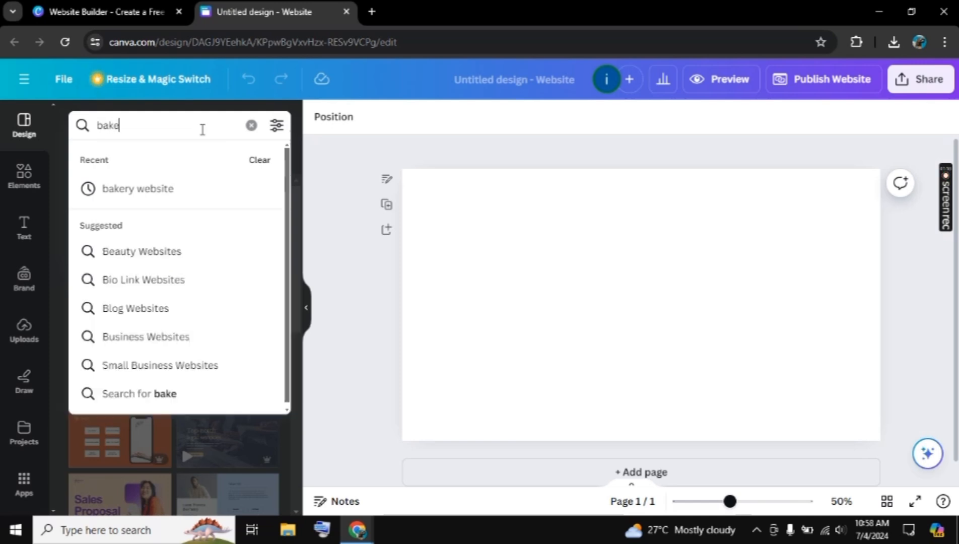
type("ry website")
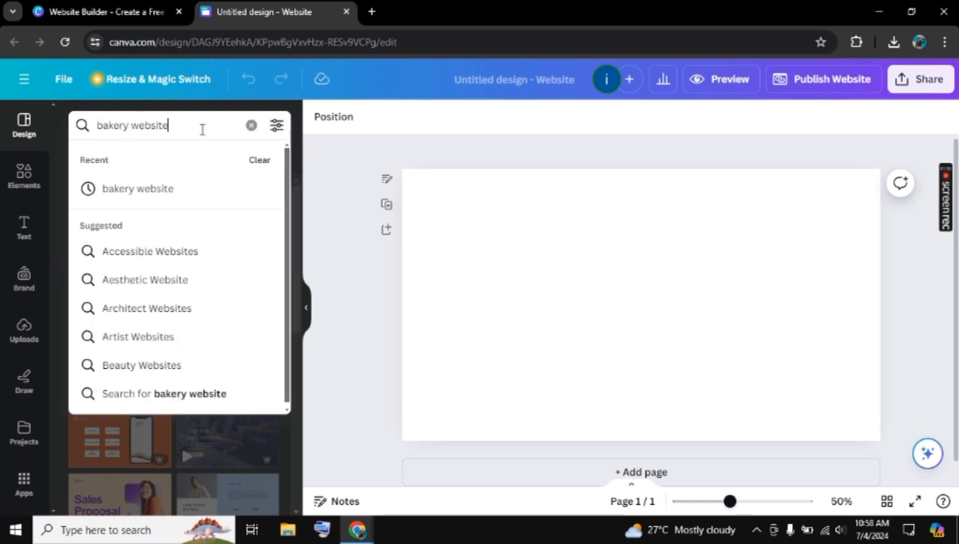
key("Return")
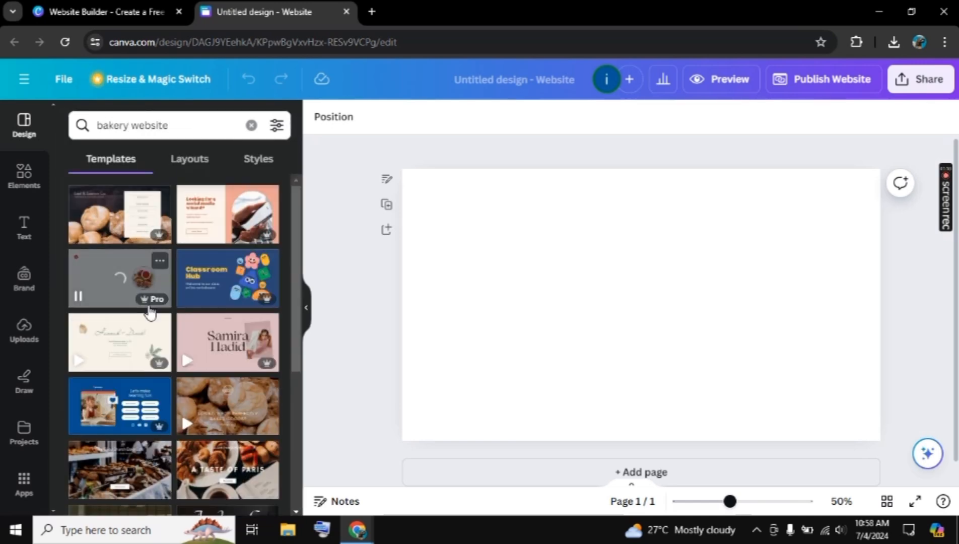
scroll(148, 305, "down", 10)
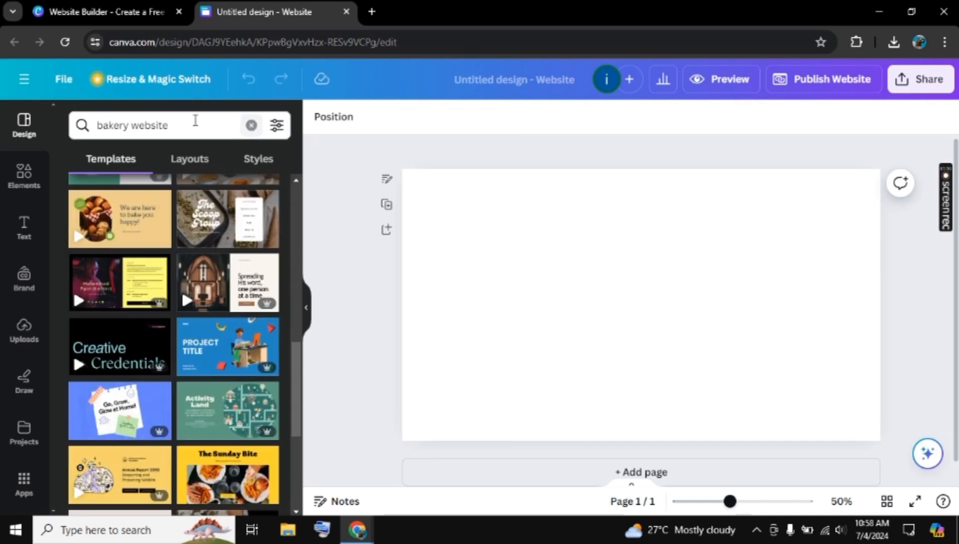
Replace "bakery" in the template search to look for "graphic desigining website" and browse the templates.
double_click(128, 124)
key("BackSpace")
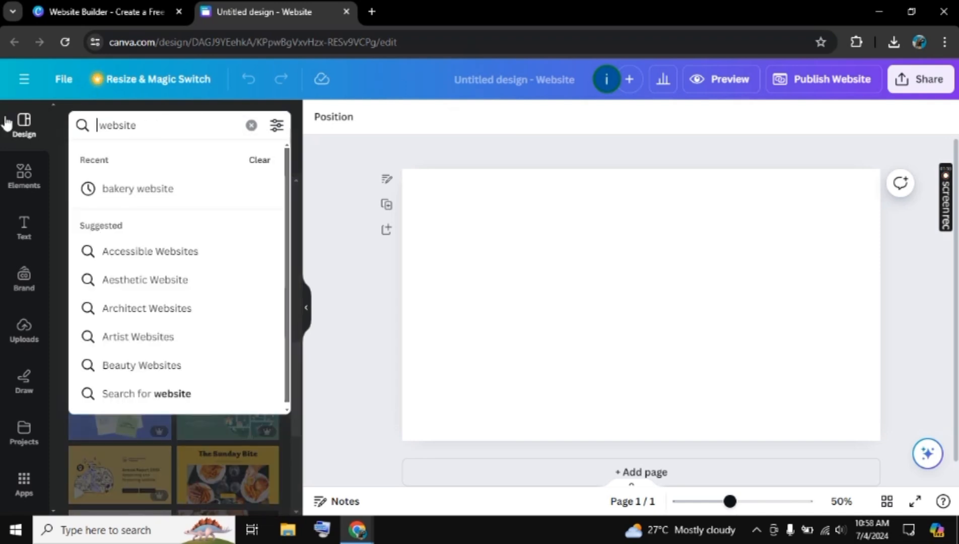
type("grap")
type("hic desigi")
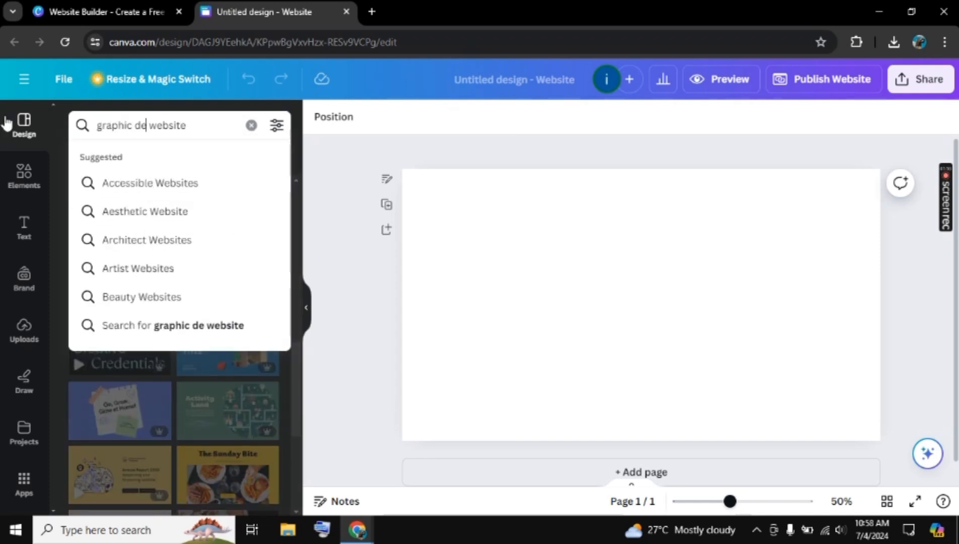
type("ning")
key("Return")
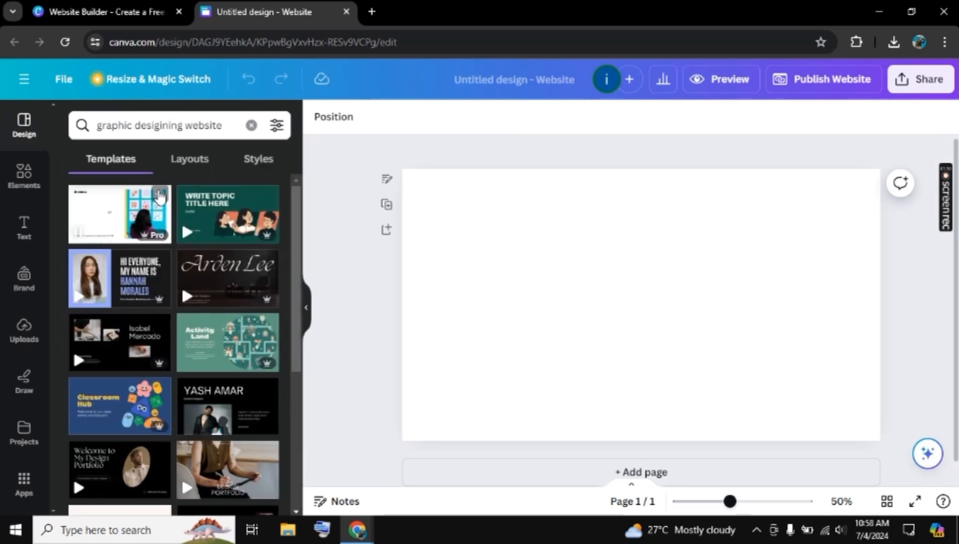
scroll(246, 375, "down", 5)
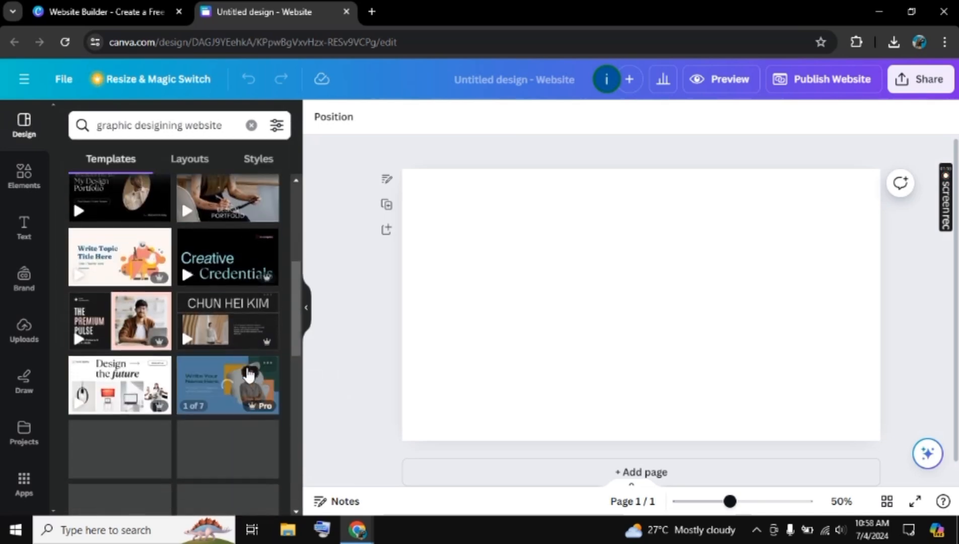
scroll(246, 374, "up", 5)
Clear the template search, search for "bakery website" again and browse the templates.
left_click(251, 126)
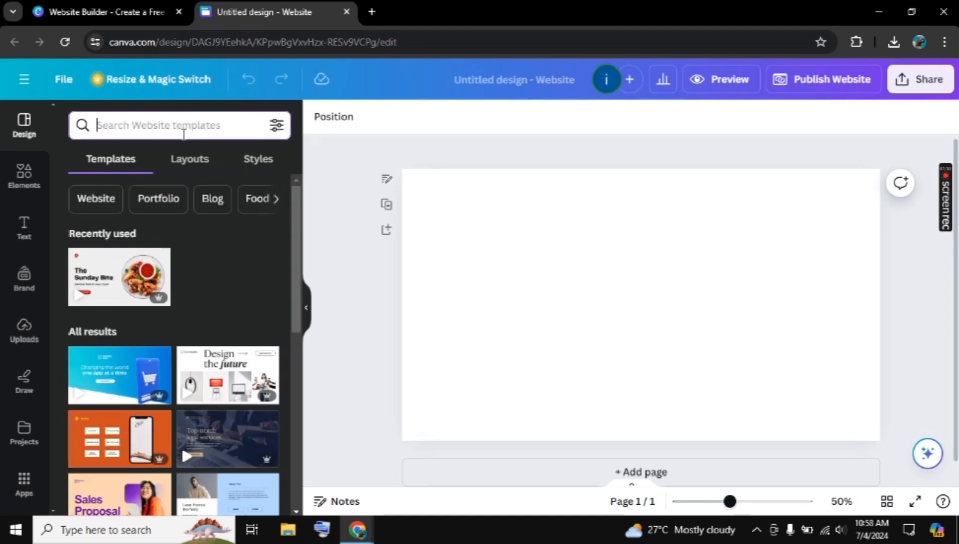
type("bakery webs")
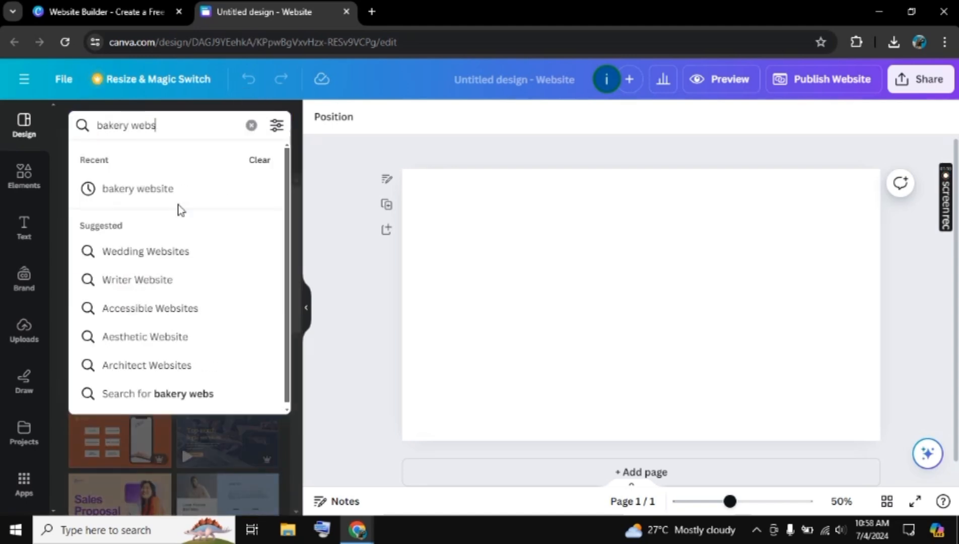
left_click(178, 204)
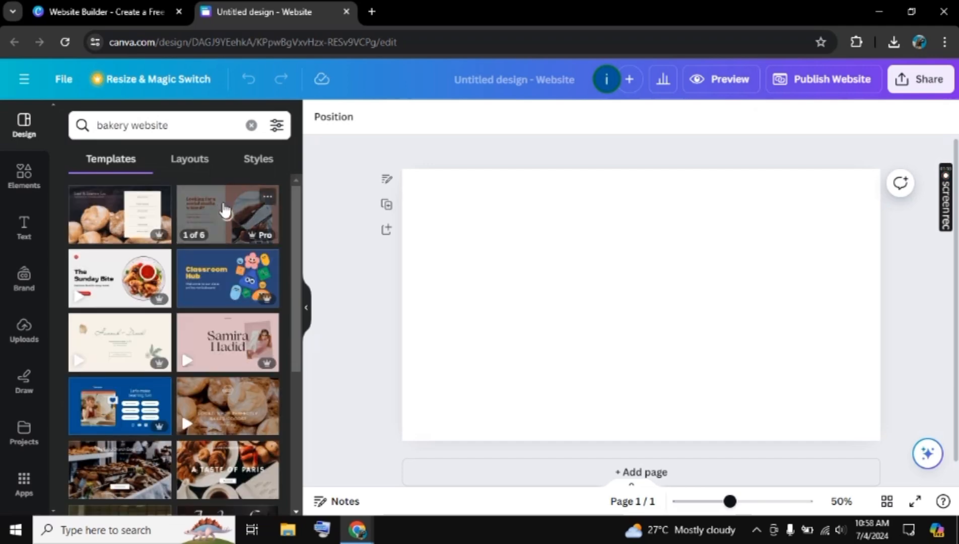
scroll(191, 398, "down", 10)
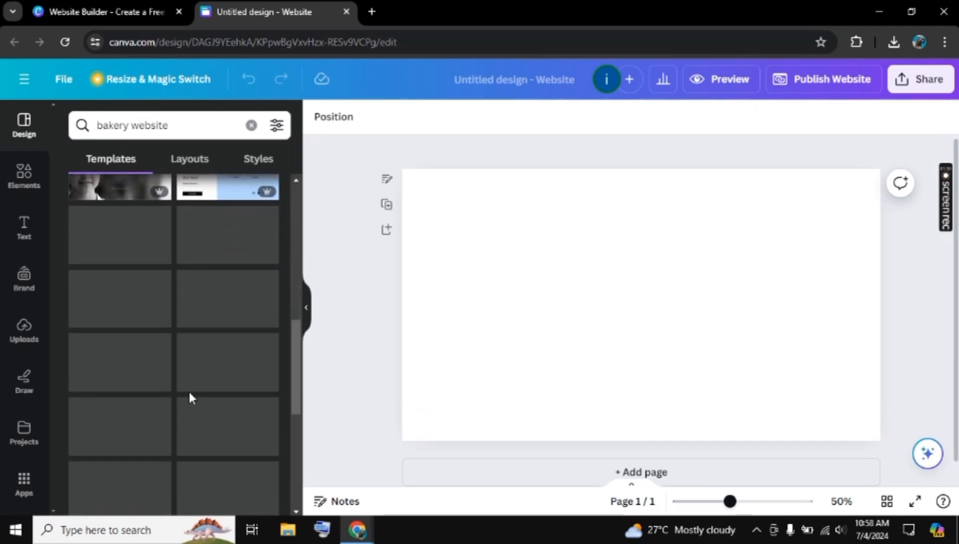
scroll(195, 265, "up", 10)
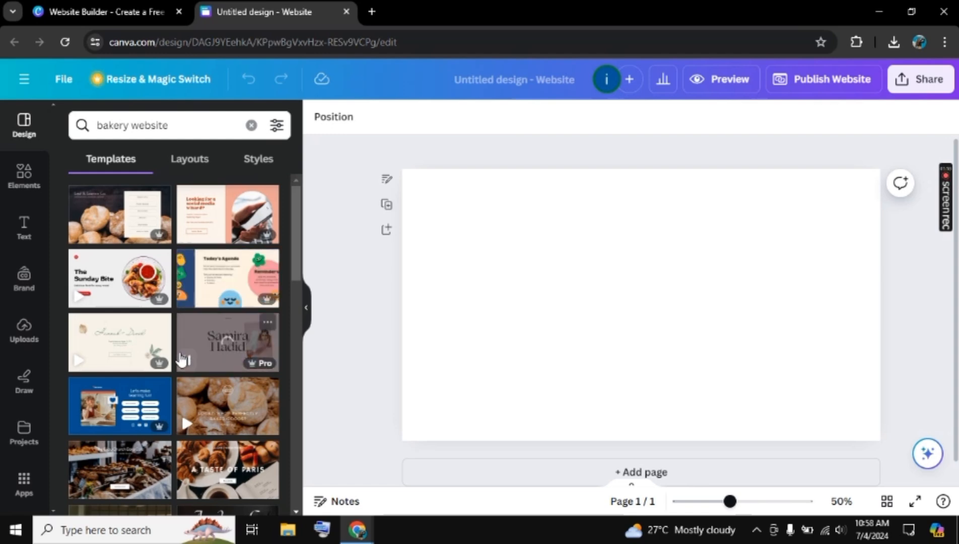
Open the yellow The Sunday Bite restaurant website template from the bakery templates and review its page layouts.
scroll(180, 314, "down", 4)
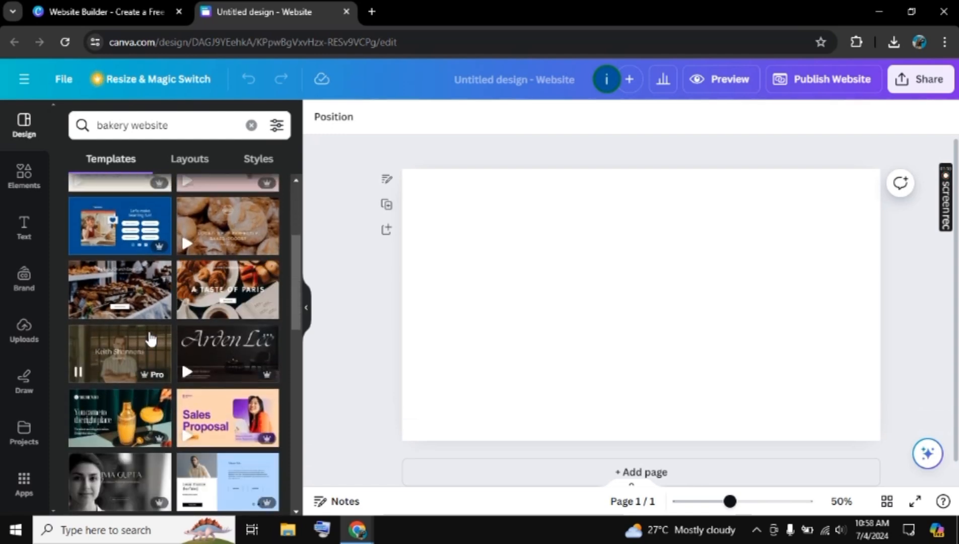
scroll(150, 338, "down", 3)
scroll(150, 339, "down", 3)
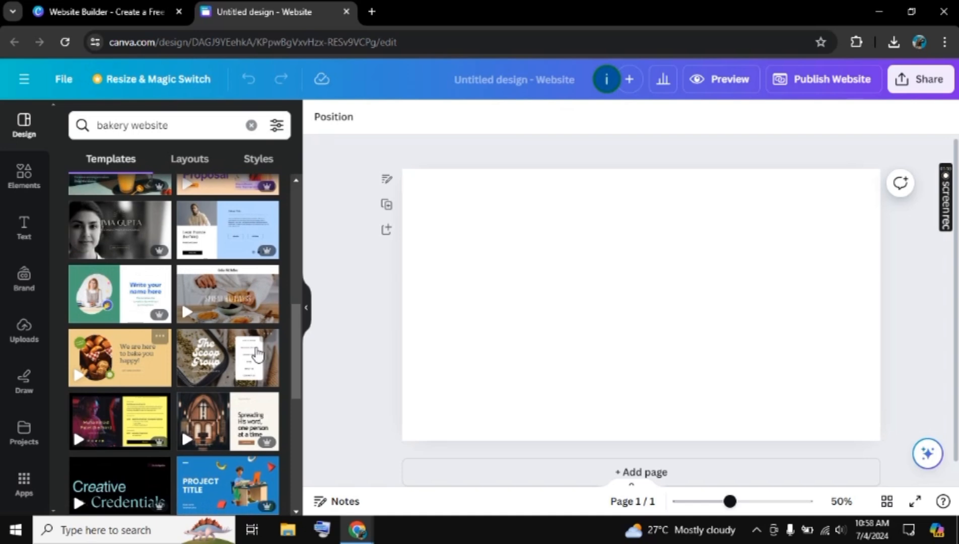
scroll(209, 361, "down", 6)
left_click(210, 361)
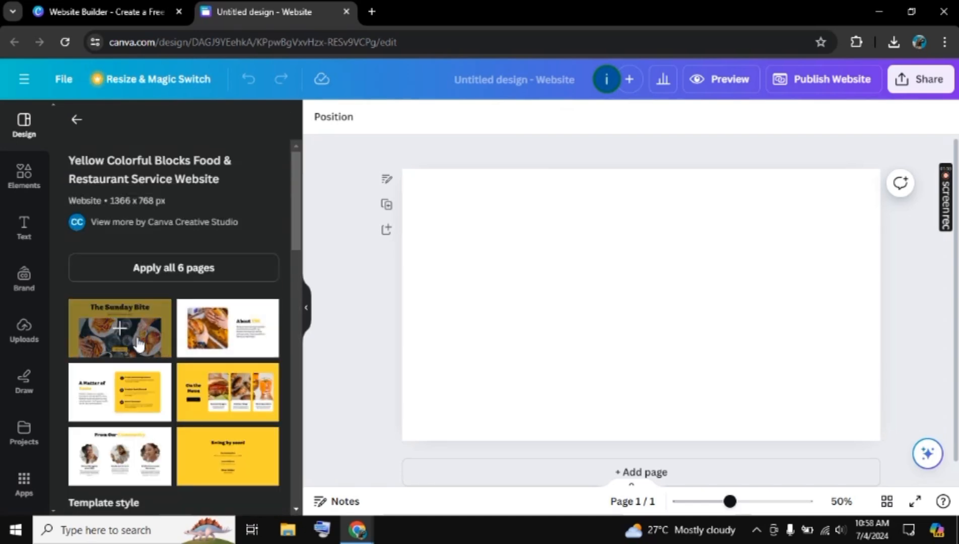
scroll(189, 430, "down", 3)
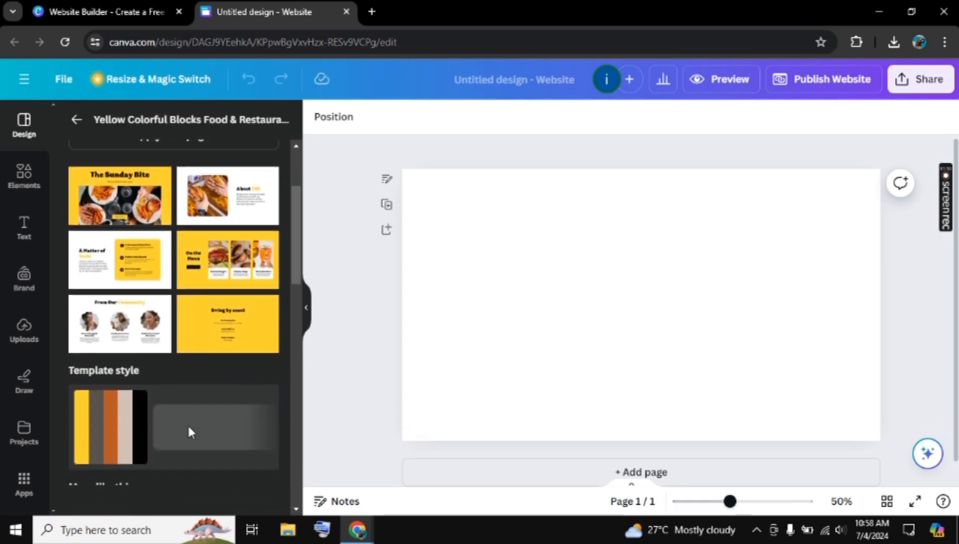
scroll(188, 430, "up", 1)
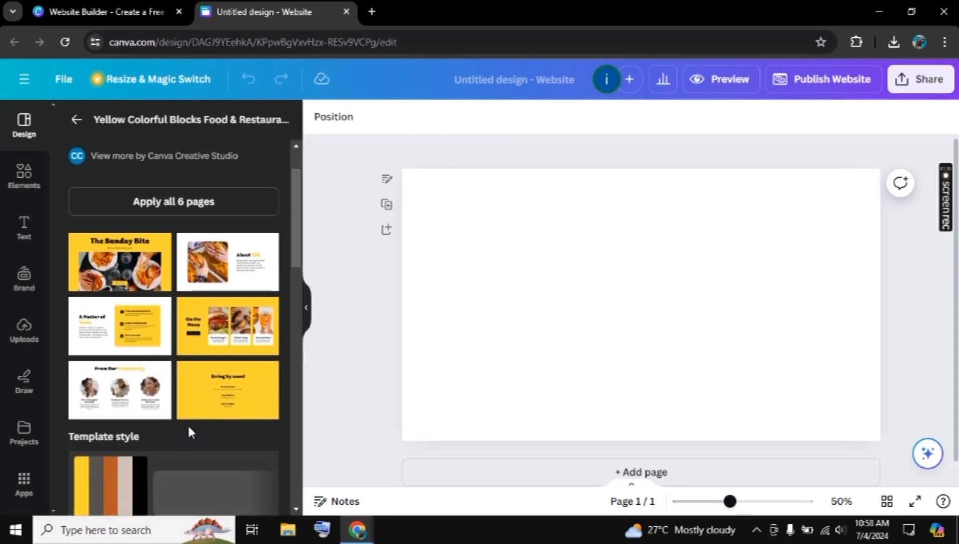
Build three website pages from the template's The Sunday Bite cover, About TSB and A Matter of Taste layouts, dismissing the style suggestion.
left_click(127, 274)
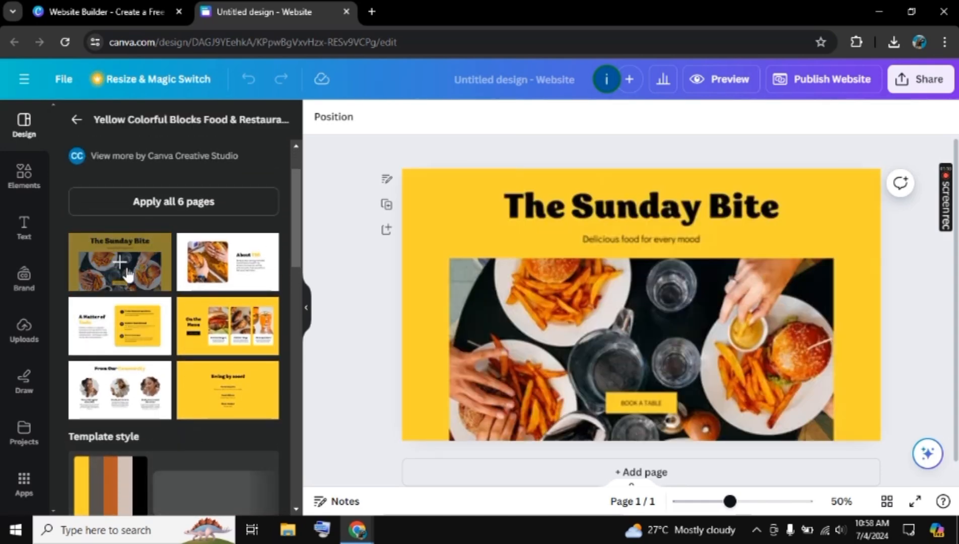
left_click(503, 478)
left_click(214, 256)
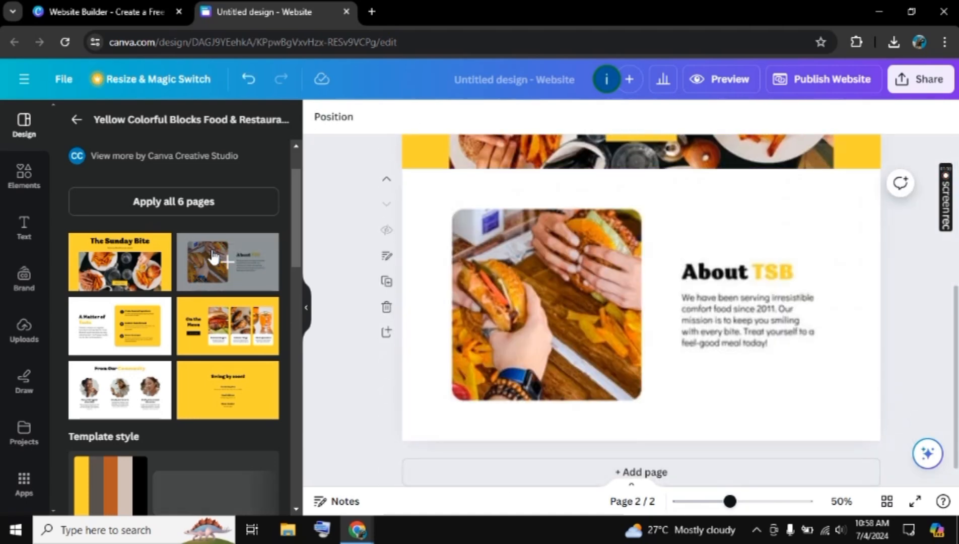
left_click(514, 457)
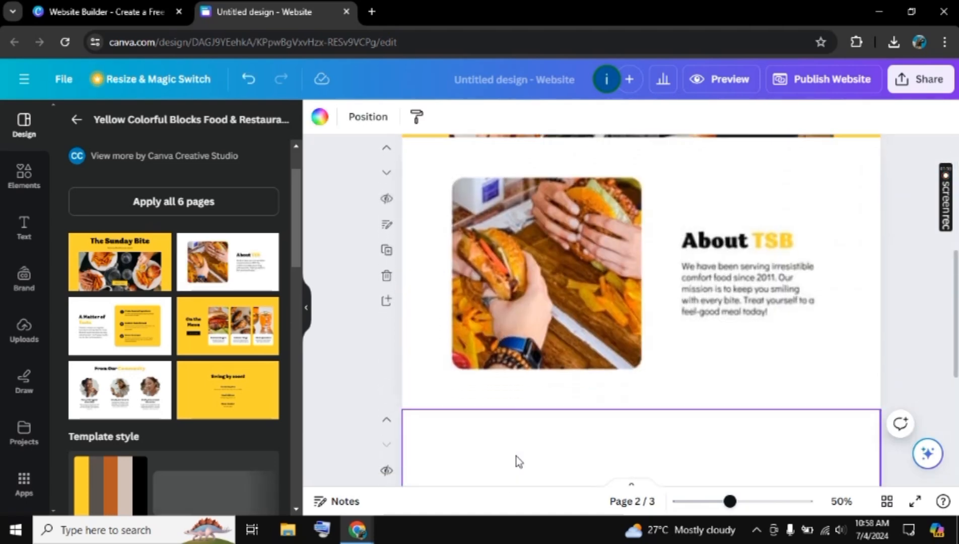
left_click(120, 326)
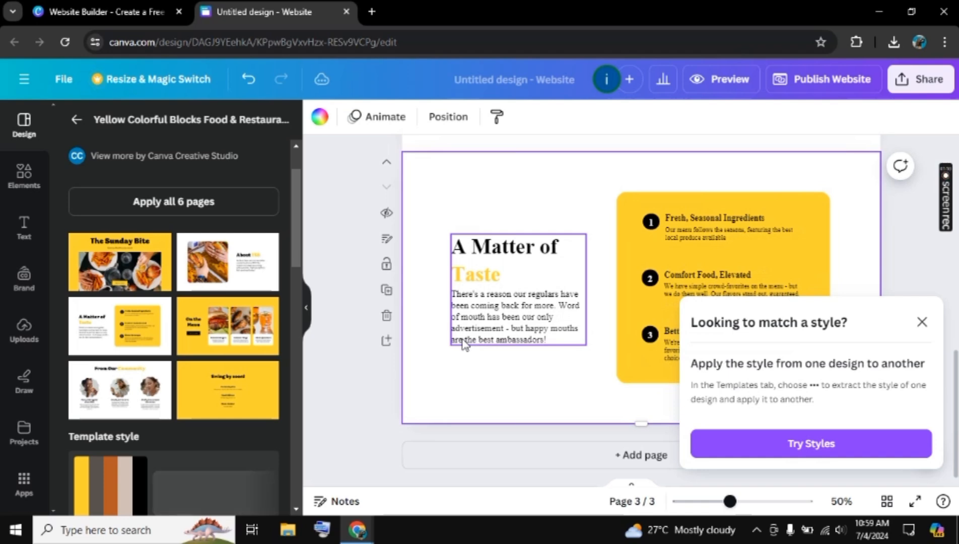
scroll(463, 345, "up", 10)
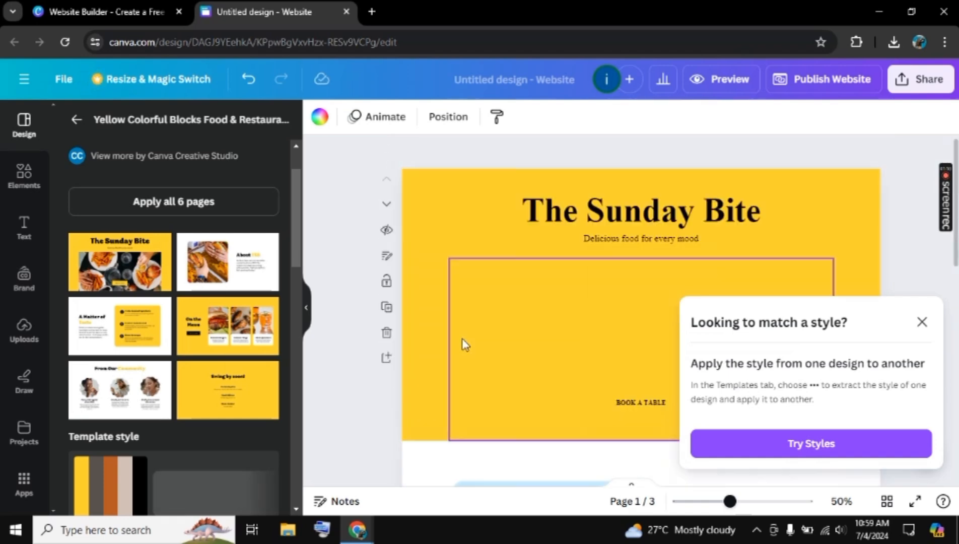
left_click(922, 322)
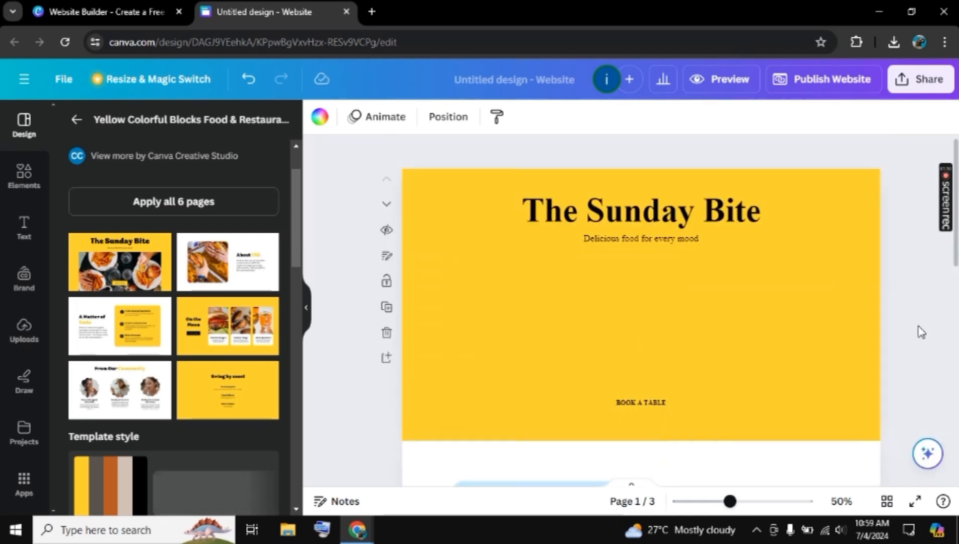
Replace the cover page heading with "YOur Business nAme" and widen its text box to fit one line.
left_click(652, 237)
double_click(651, 222)
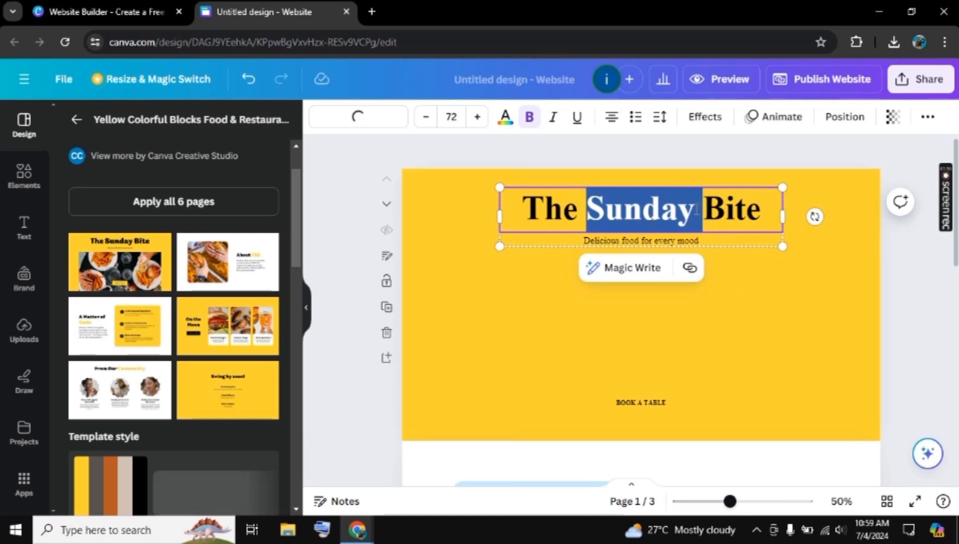
left_click_drag(765, 220, 522, 230)
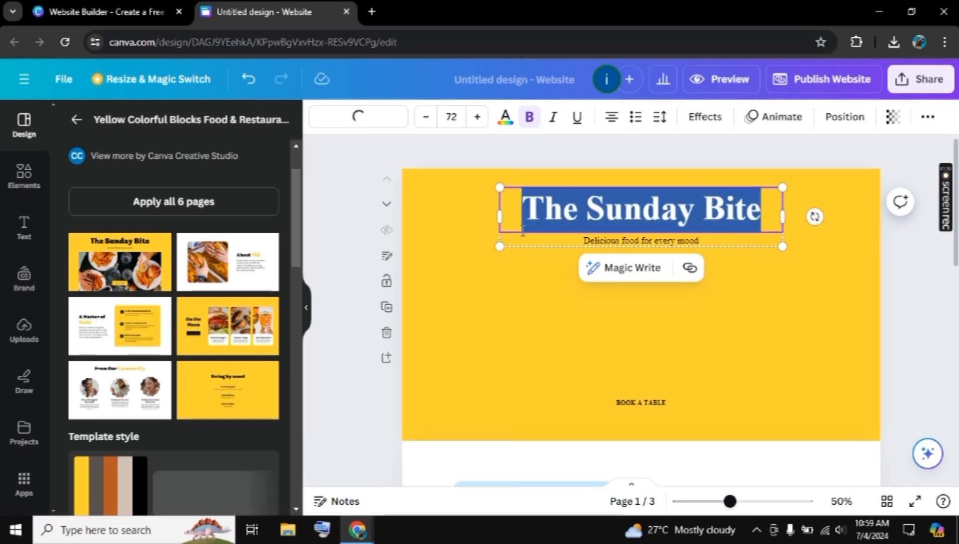
key("BackSpace")
type("YOur Bus")
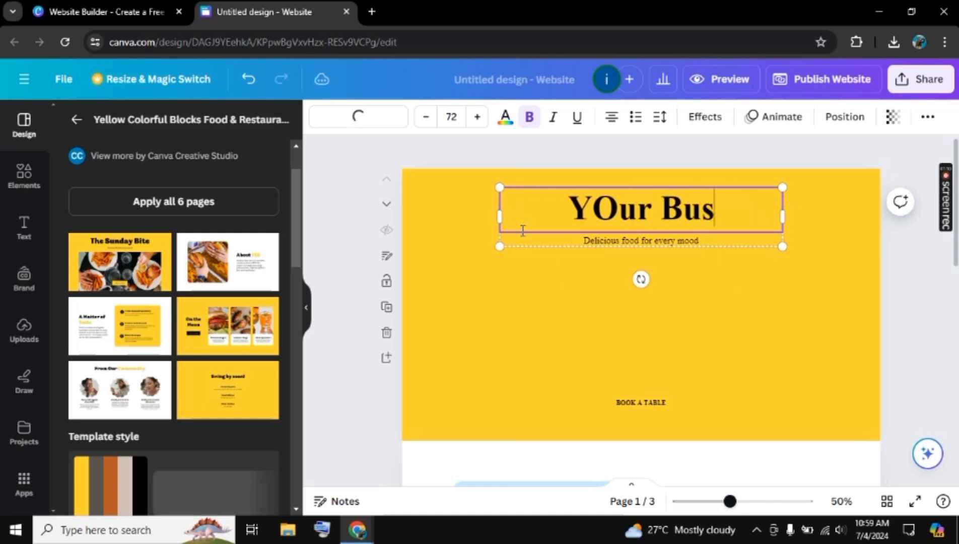
type("iness nAme")
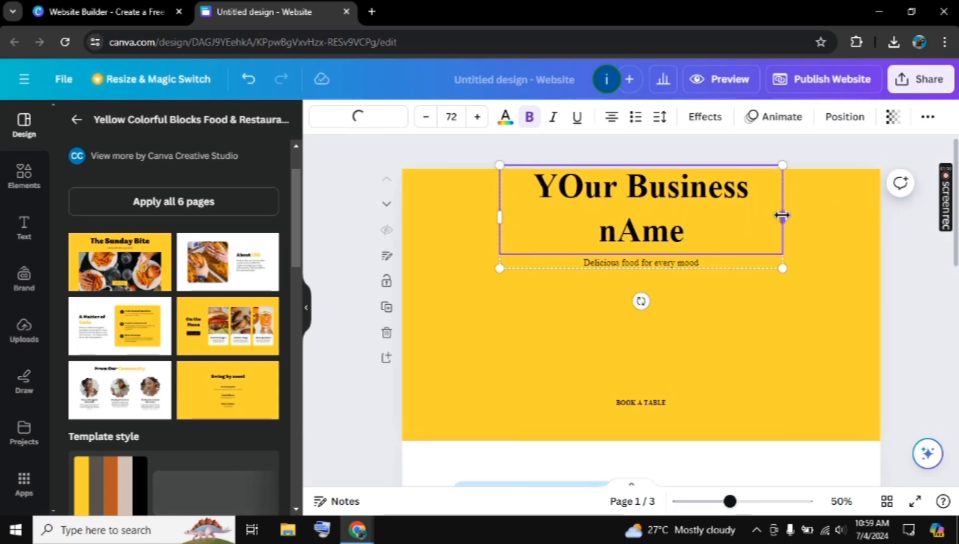
left_click_drag(783, 217, 822, 215)
Examine the cover page's tagline and image frame, and the About TSB page below.
left_click(710, 248)
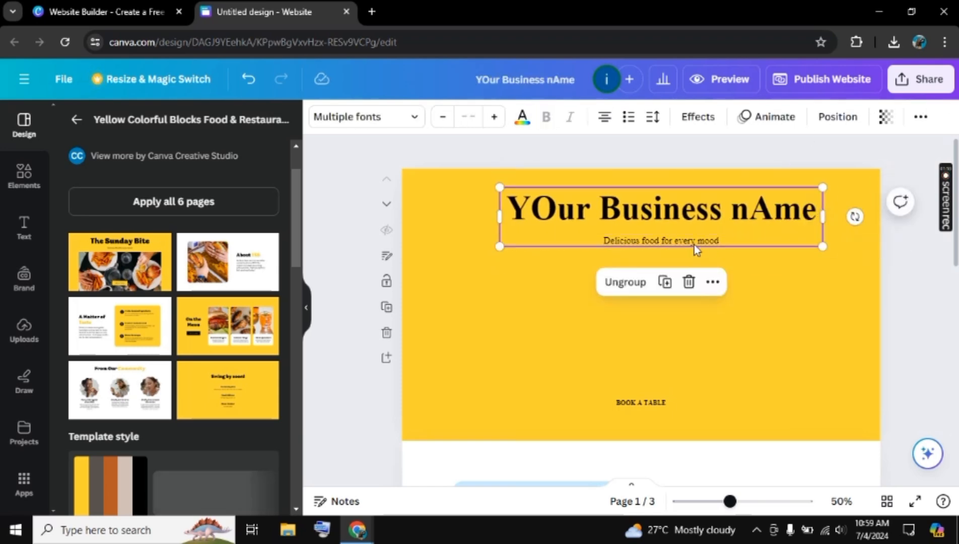
left_click(694, 244)
left_click(691, 239)
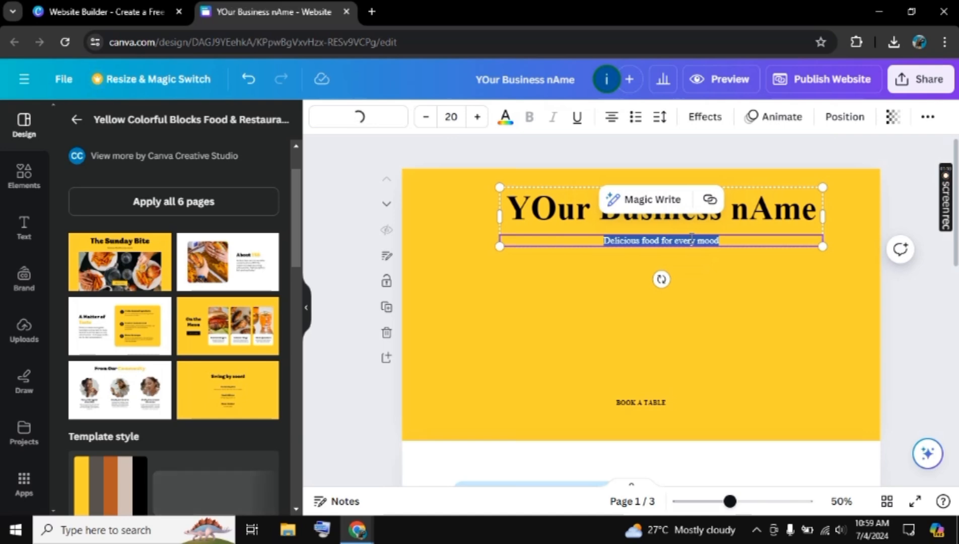
left_click(626, 374)
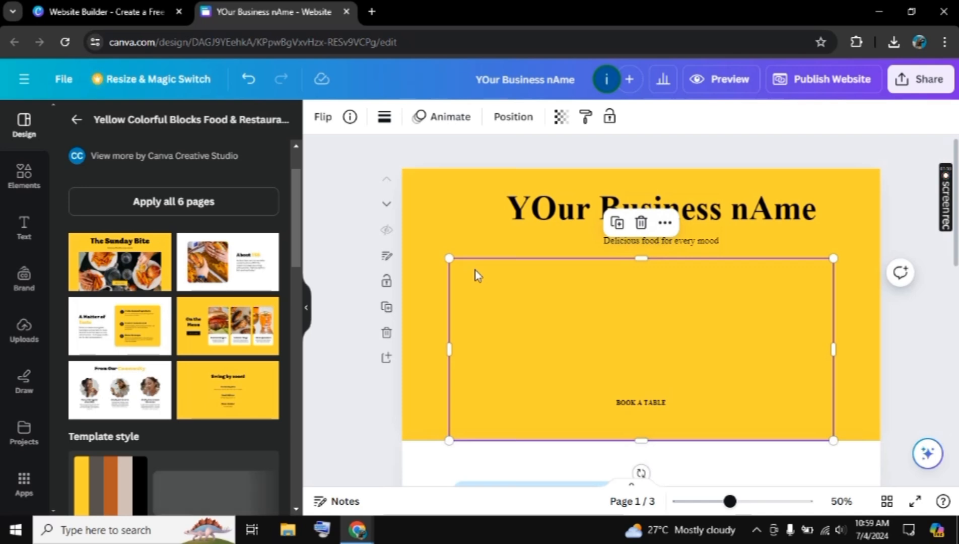
scroll(519, 365, "down", 7)
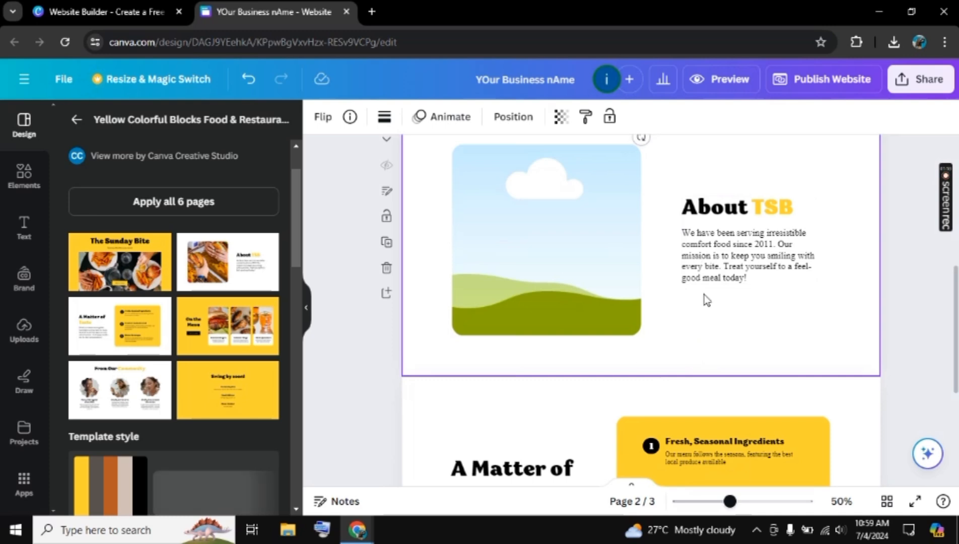
Change the About TSB heading to "About Bakery" and widen its text group so the heading fits on one line.
scroll(707, 300, "up", 2)
left_click(694, 266)
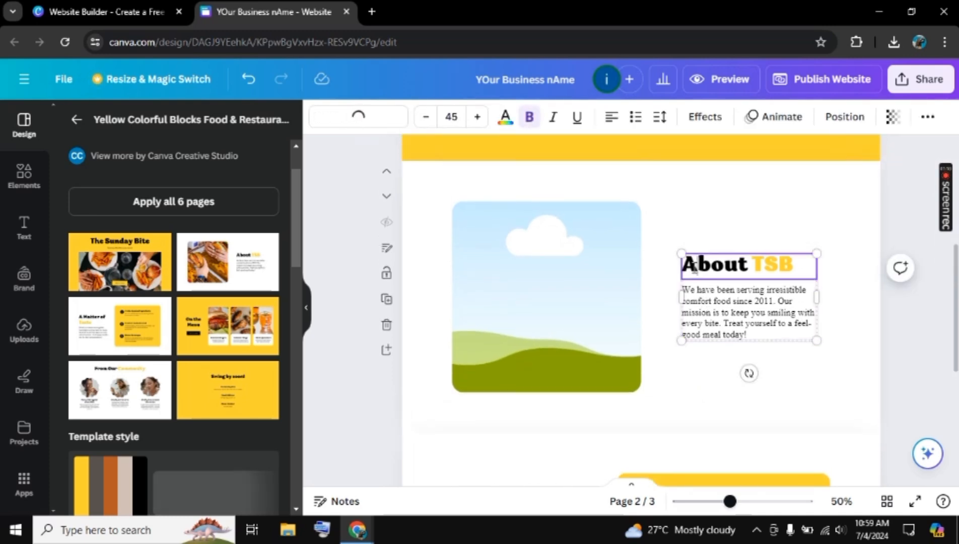
double_click(694, 266)
left_click(799, 267)
left_click_drag(784, 267, 756, 266)
key("BackSpace")
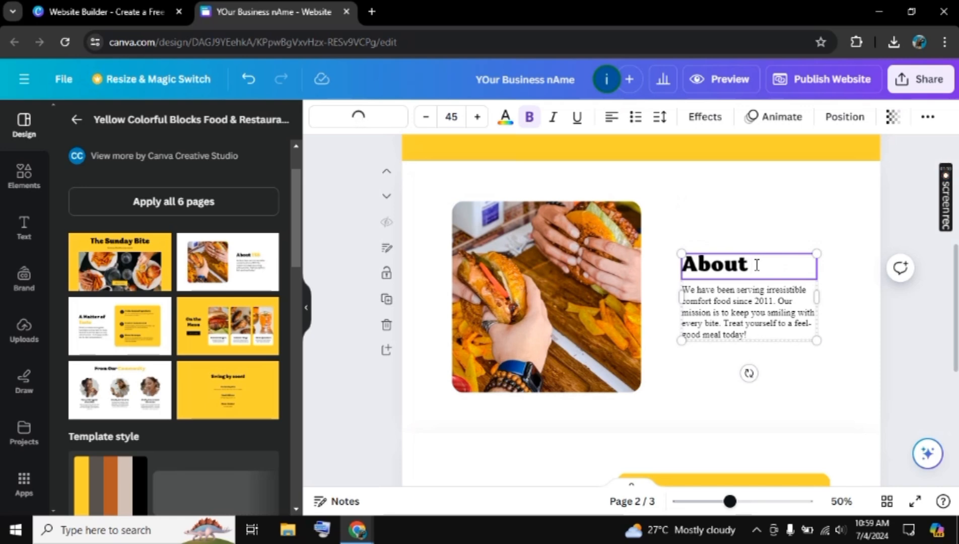
type("Bak")
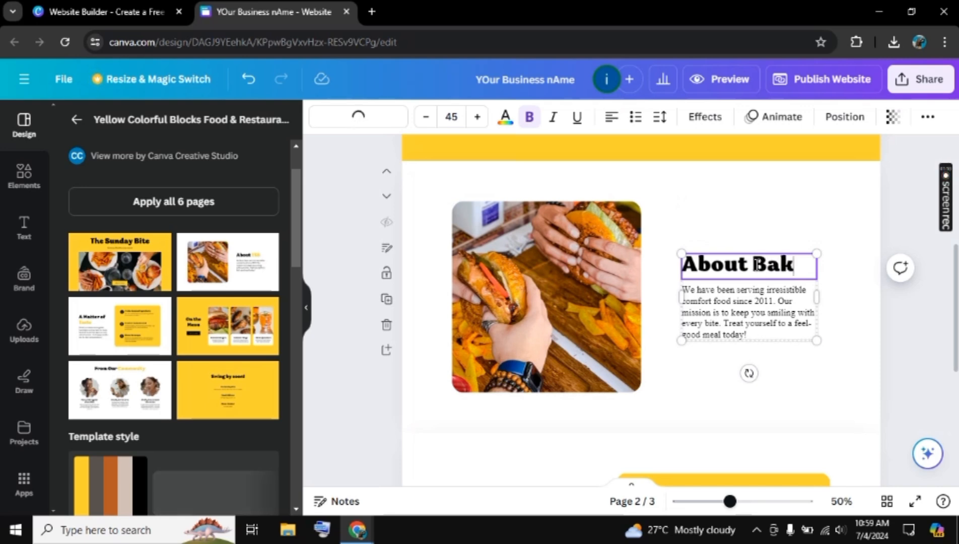
type("ery")
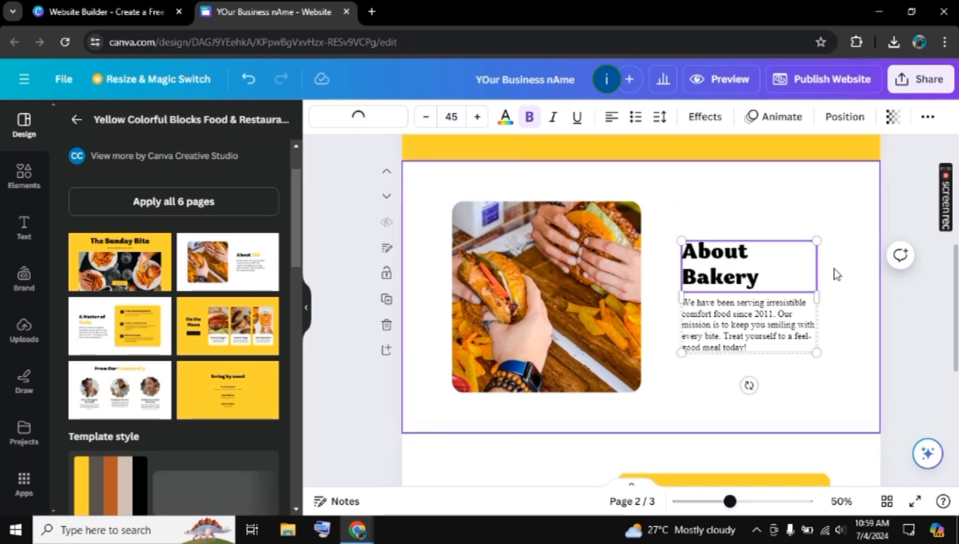
left_click_drag(819, 301, 839, 296)
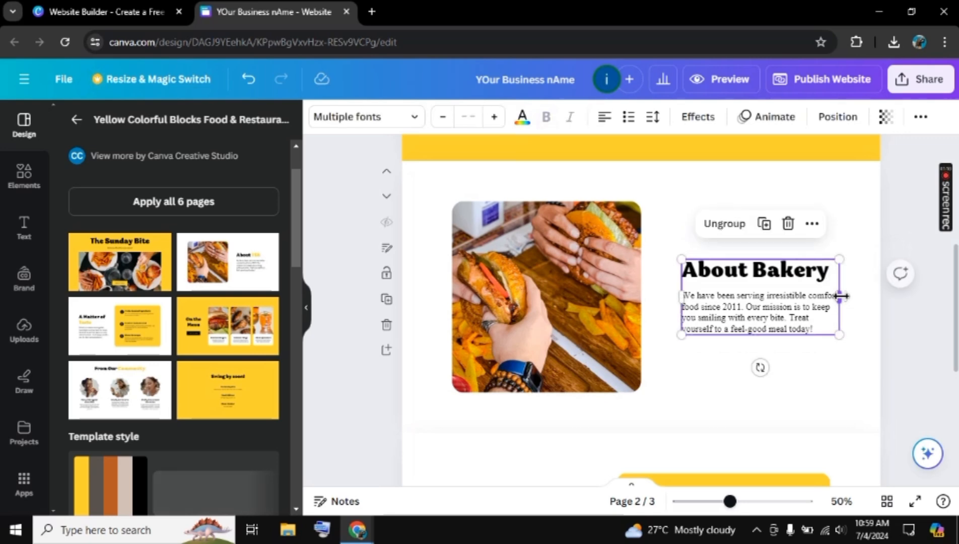
Review the About Bakery paragraph, the A Matter of Taste page and the cover page.
left_click(733, 313)
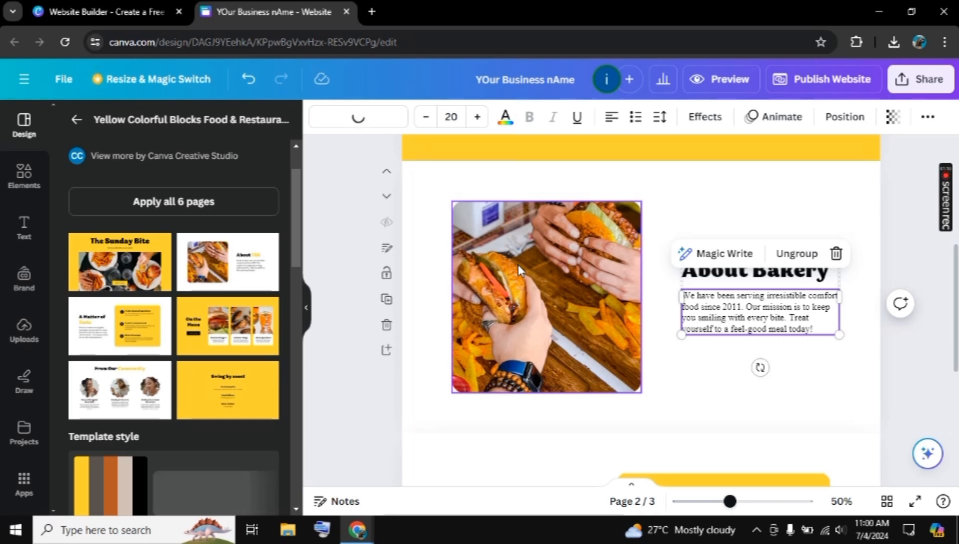
scroll(518, 265, "down", 5)
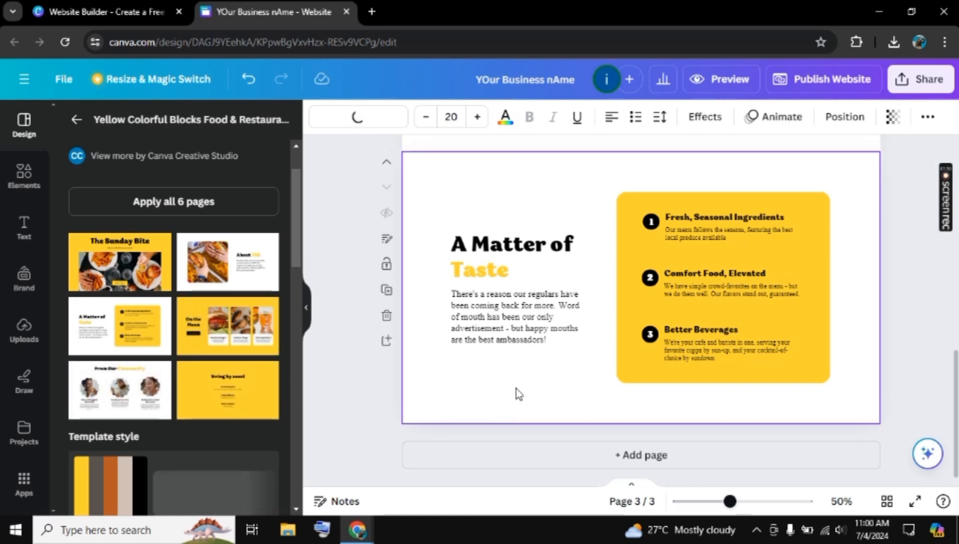
scroll(638, 304, "up", 10)
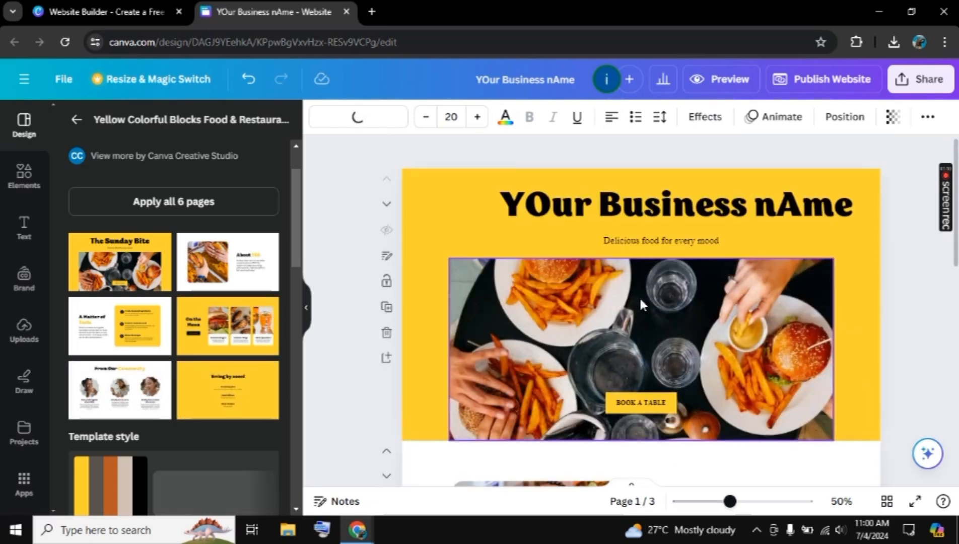
scroll(596, 317, "down", 2)
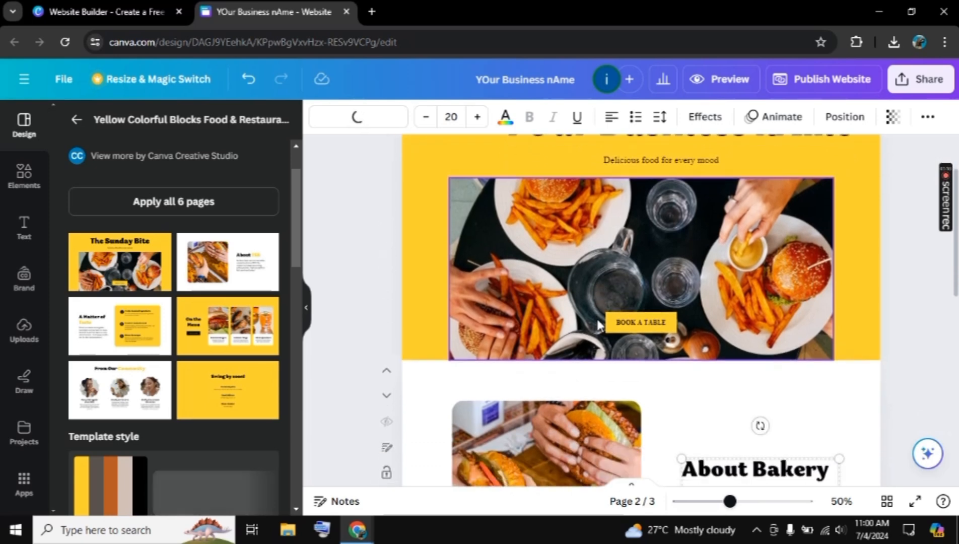
scroll(597, 319, "up", 2)
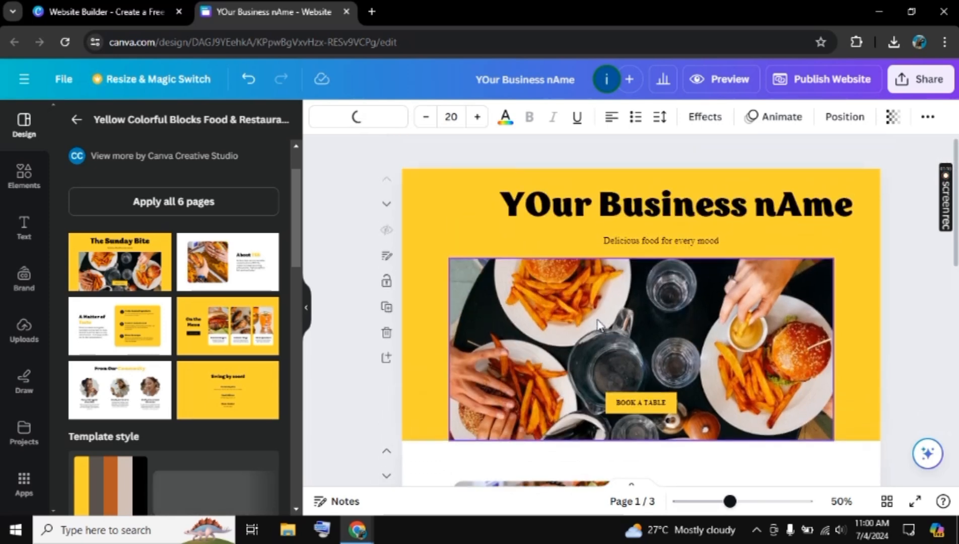
Set the website URL's path to "your-bakery-name" and publish the website.
left_click(817, 77)
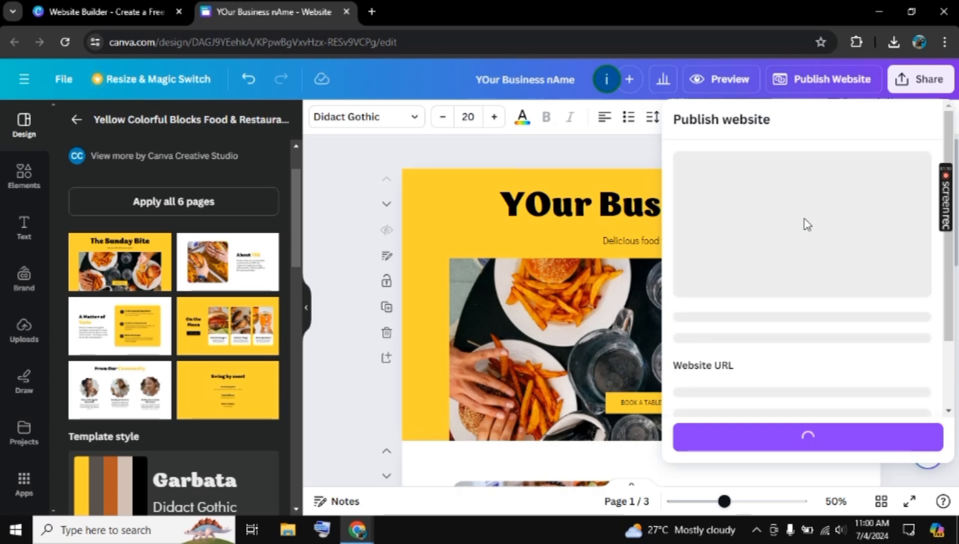
scroll(808, 359, "down", 2)
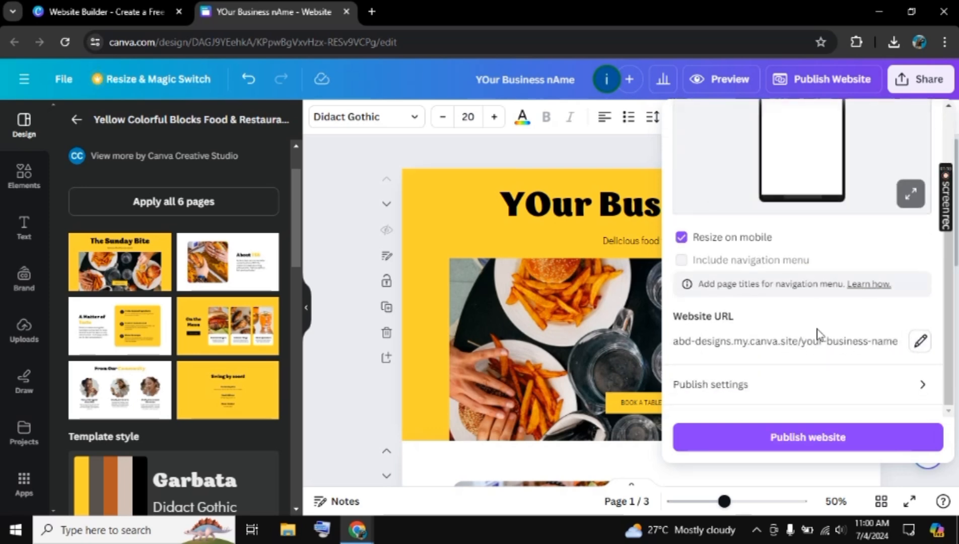
left_click(921, 342)
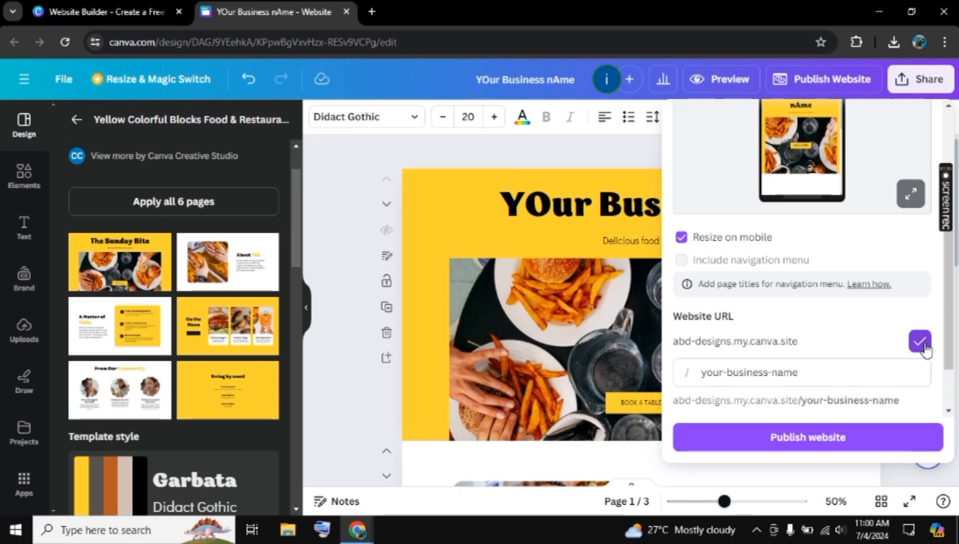
left_click(820, 377)
left_click_drag(820, 377, 672, 368)
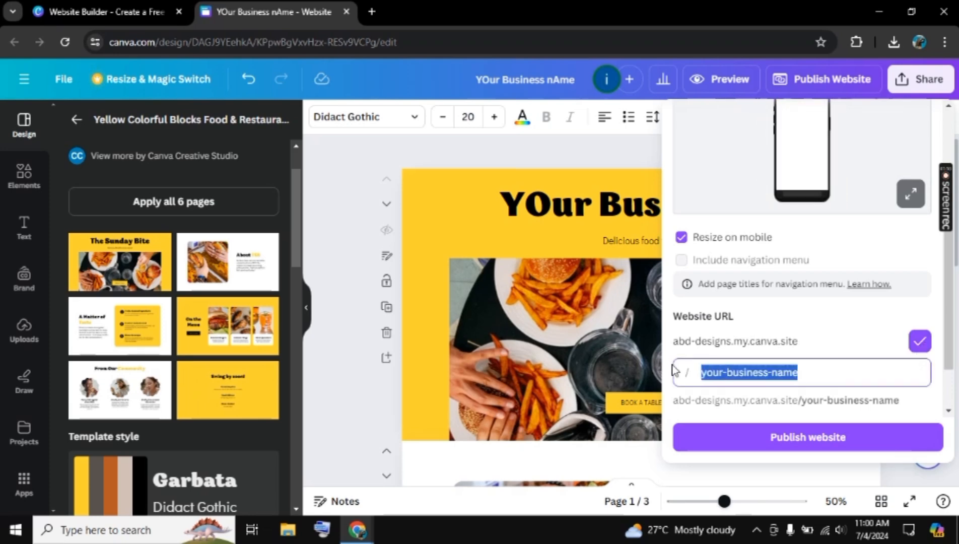
key("BackSpace")
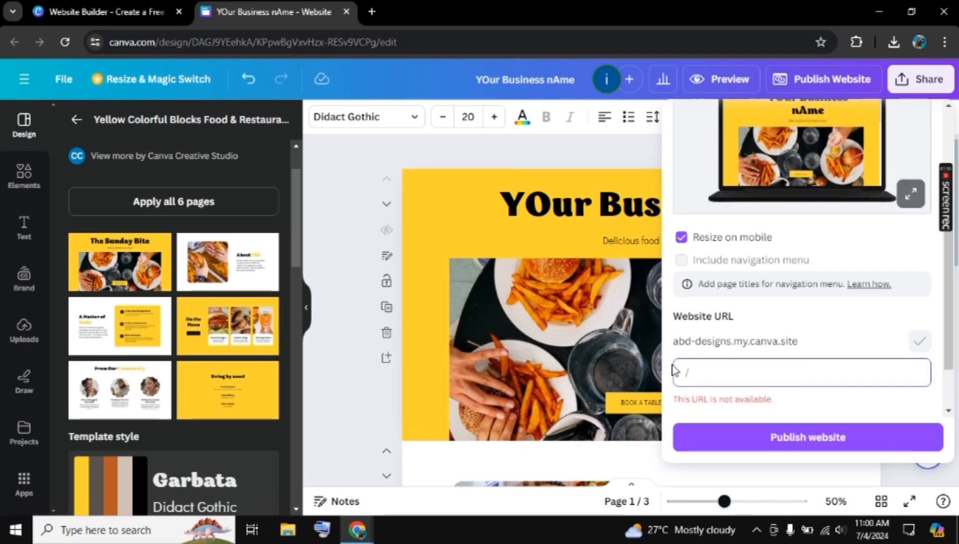
type("your-baker")
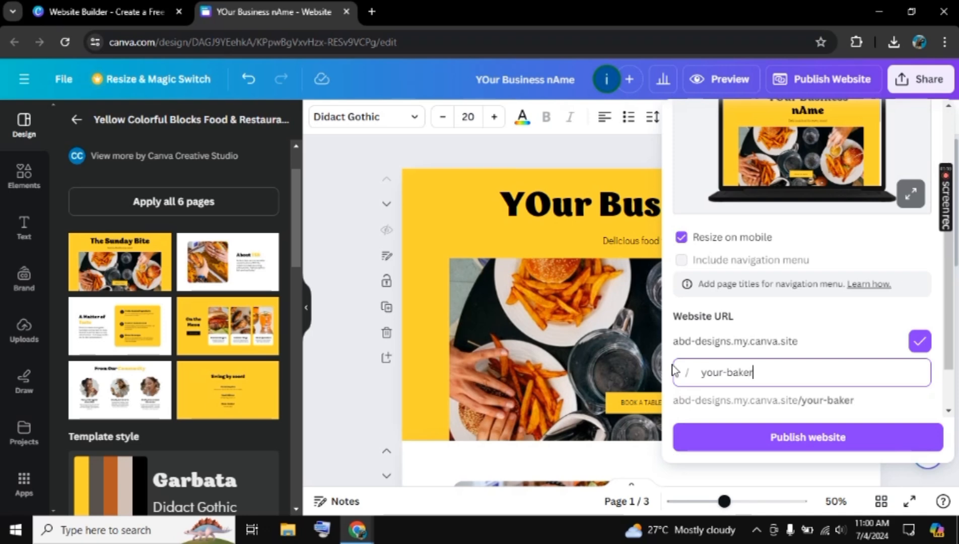
type("y-name")
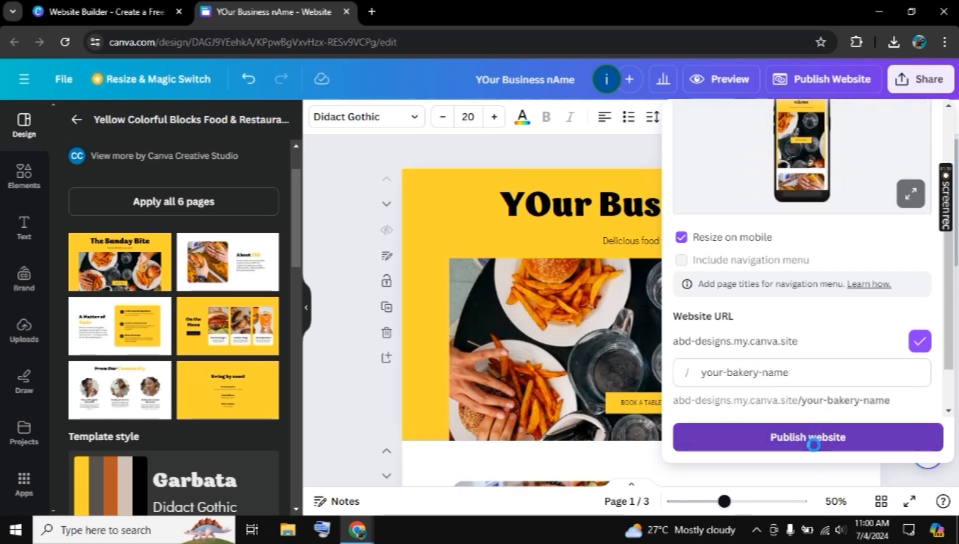
left_click(814, 440)
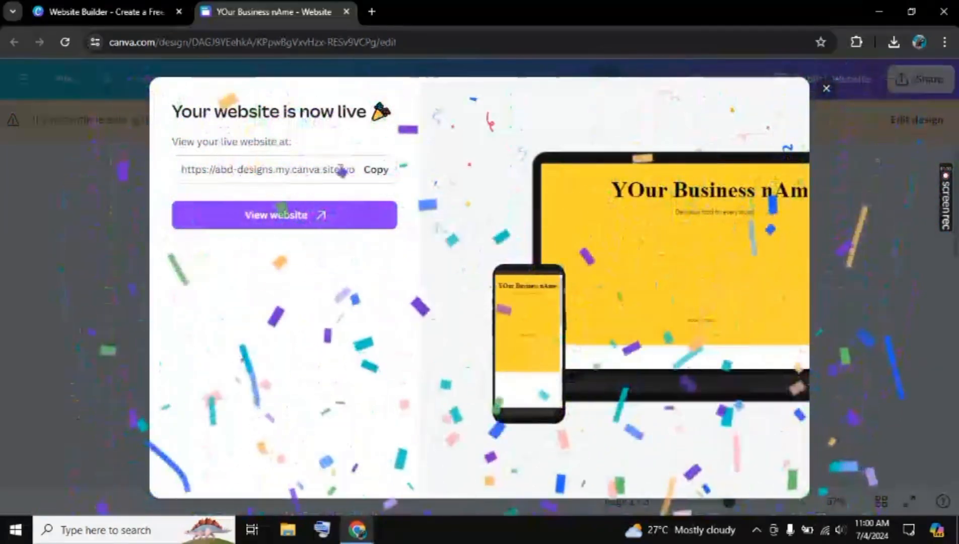
Copy the published website's link and open the live website.
left_click(376, 170)
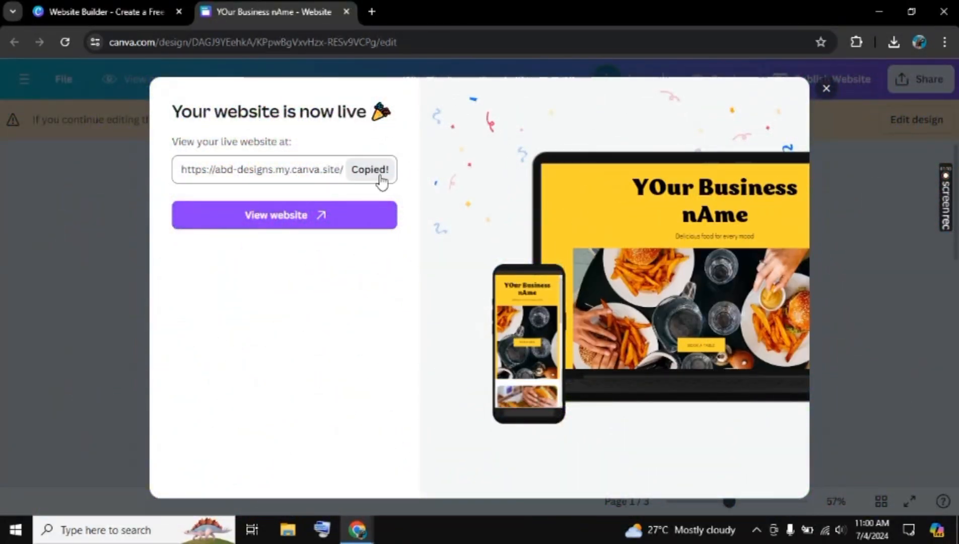
left_click(353, 222)
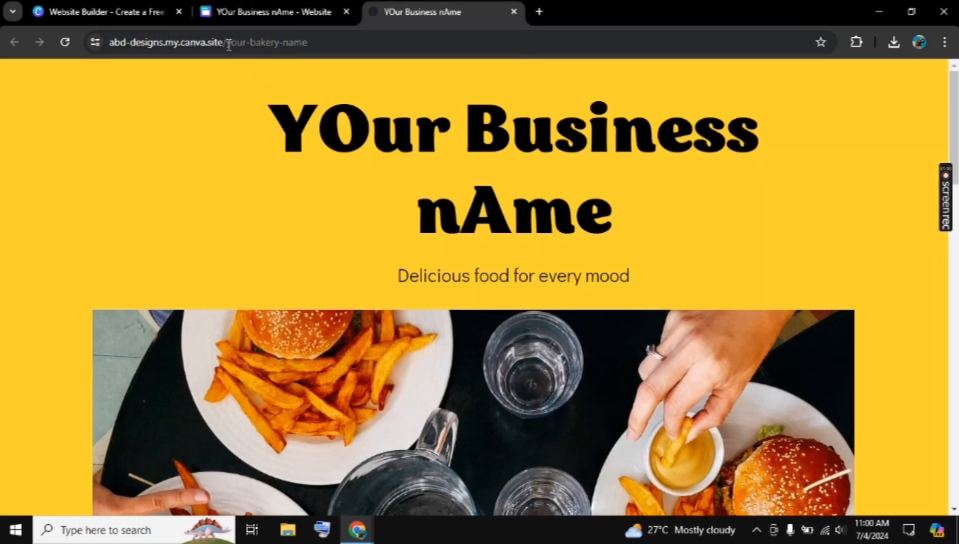
Check the live site's address and review its cover, About Bakery and A Matter of Taste sections down to the footer.
left_click_drag(227, 42, 314, 45)
left_click(333, 147)
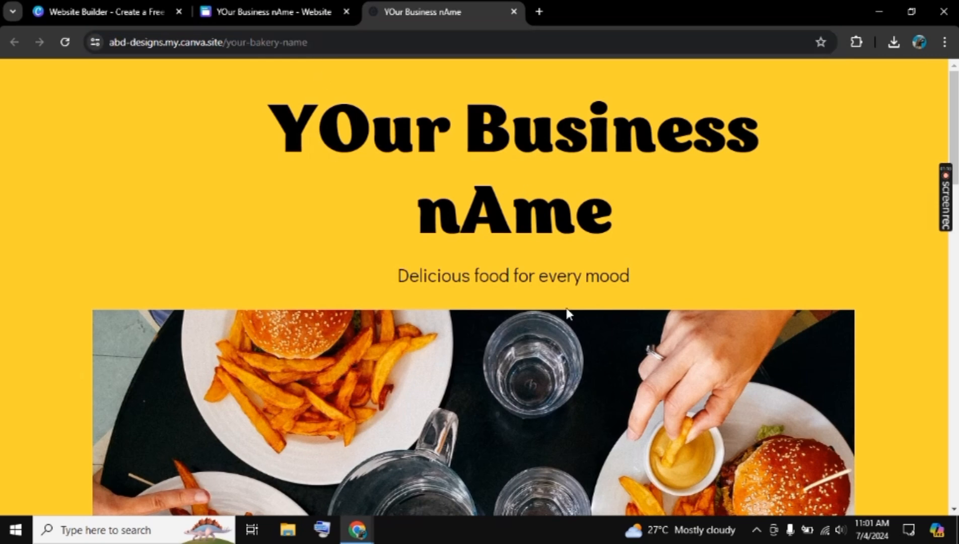
scroll(499, 309, "down", 10)
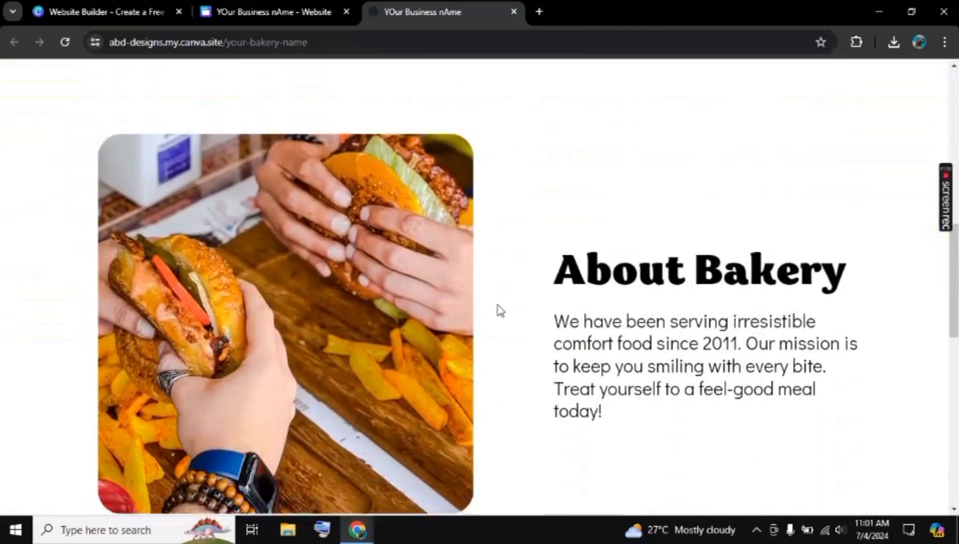
scroll(499, 309, "up", 6)
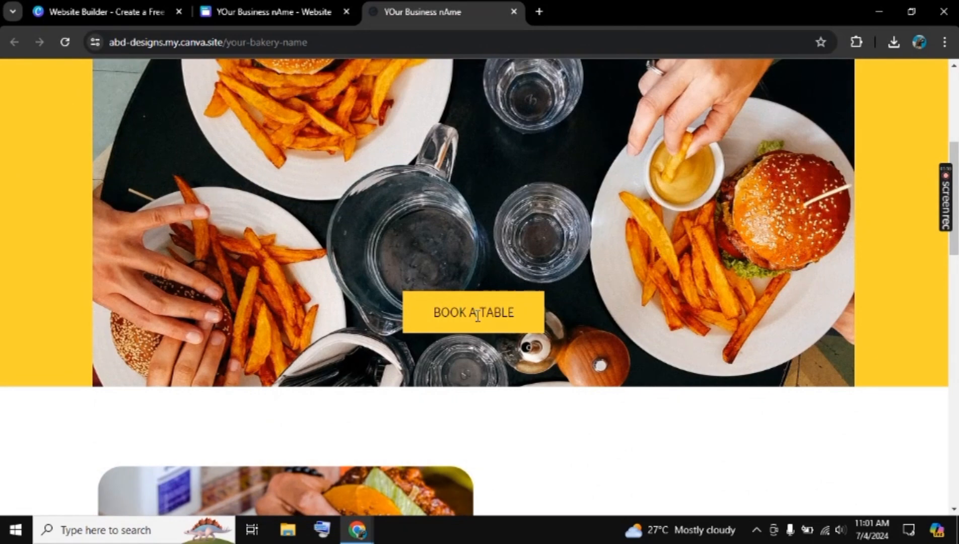
scroll(503, 389, "down", 12)
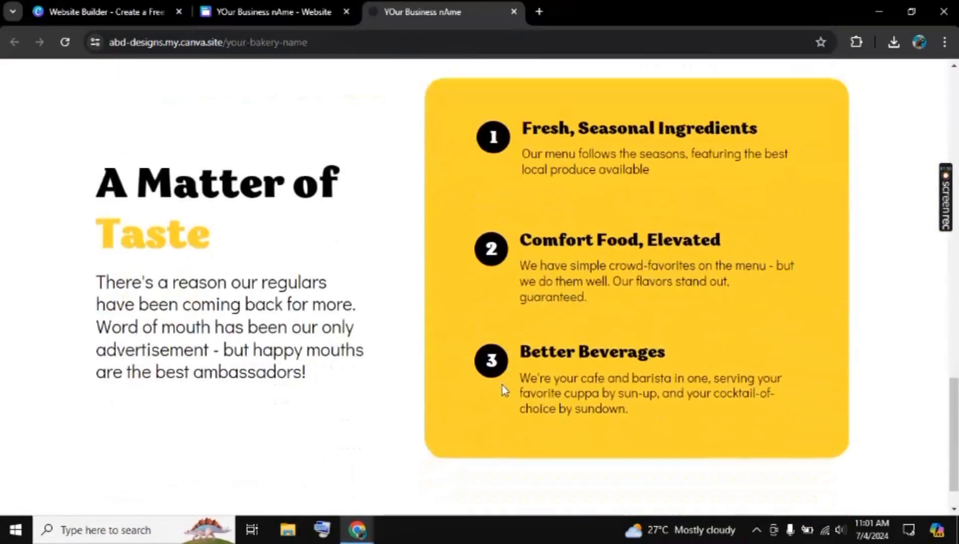
scroll(498, 398, "down", 2)
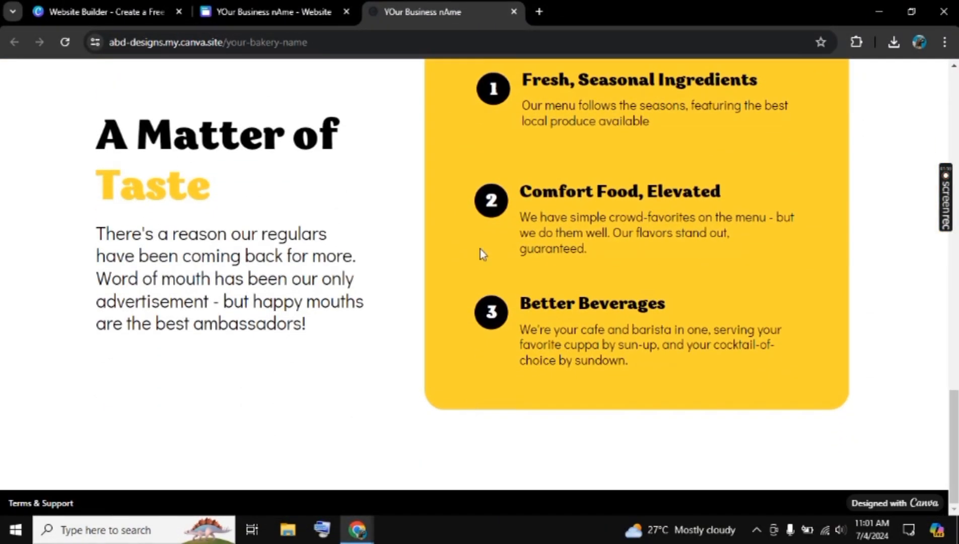
scroll(480, 249, "up", 17)
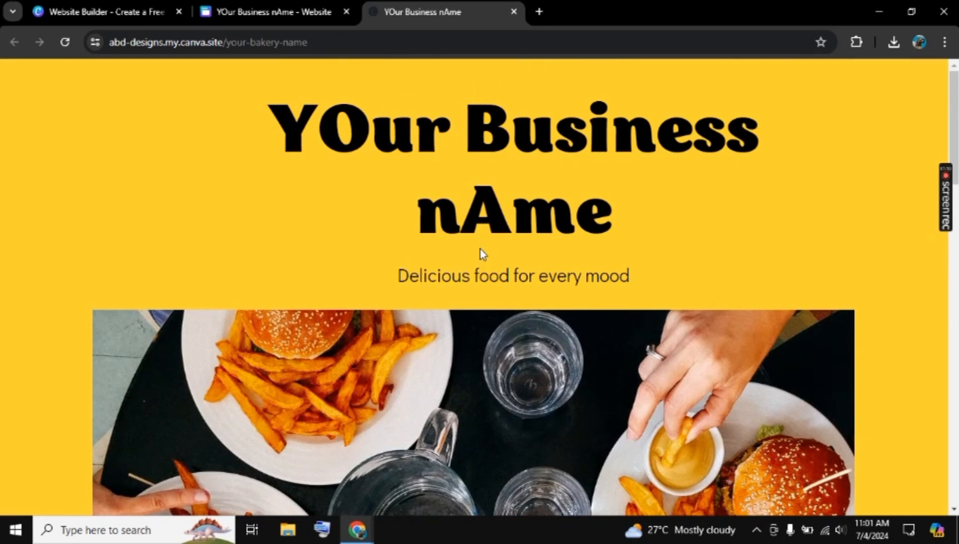